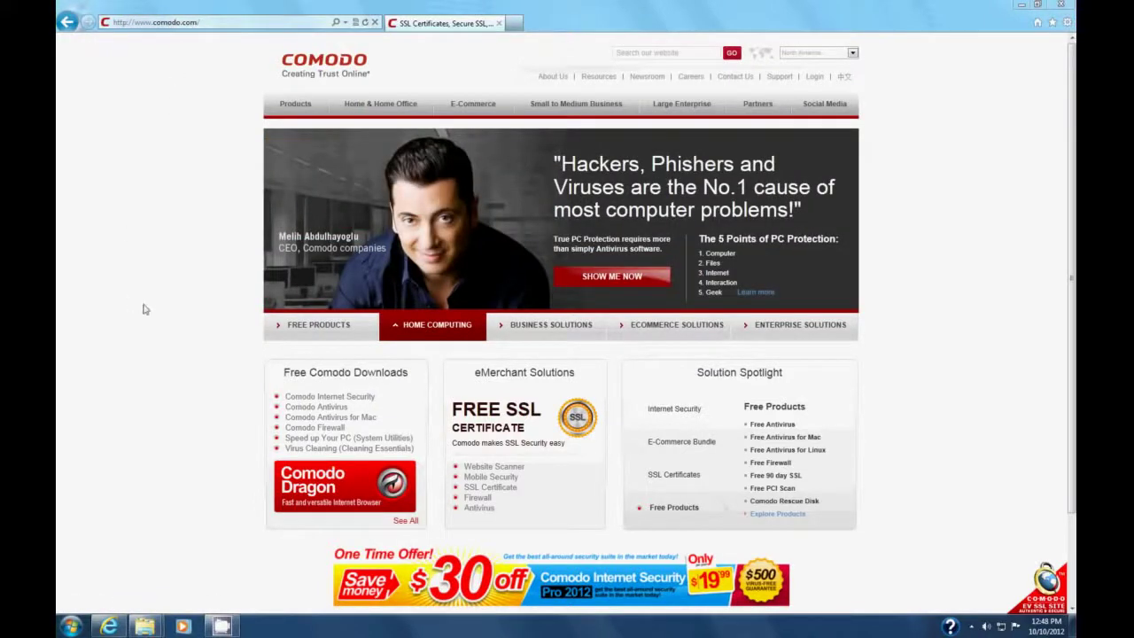
mouse_move(304, 327)
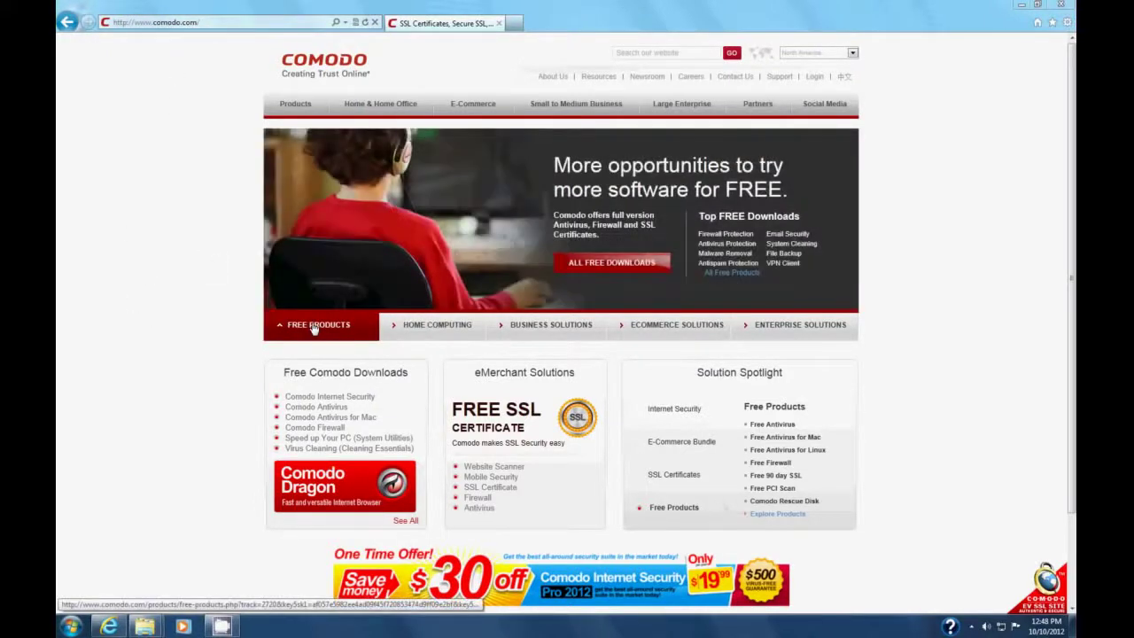
Step: Find the Free Email Certificate under Comodo's free products and start its Free Download
click(312, 329)
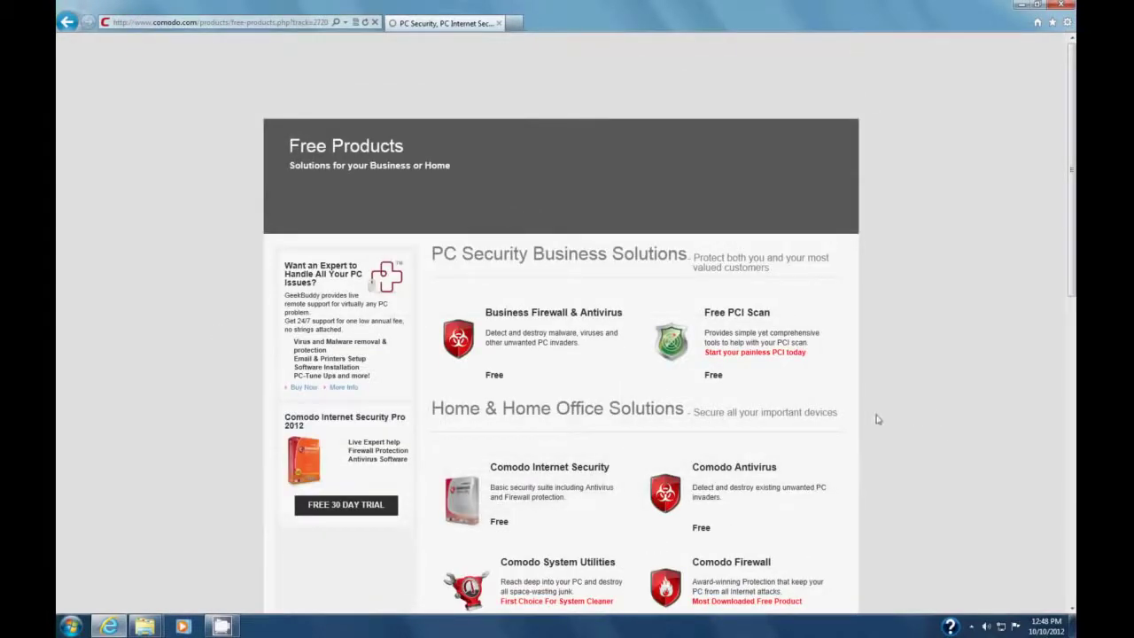
scroll(919, 400, down, 3)
scroll(920, 402, down, 5)
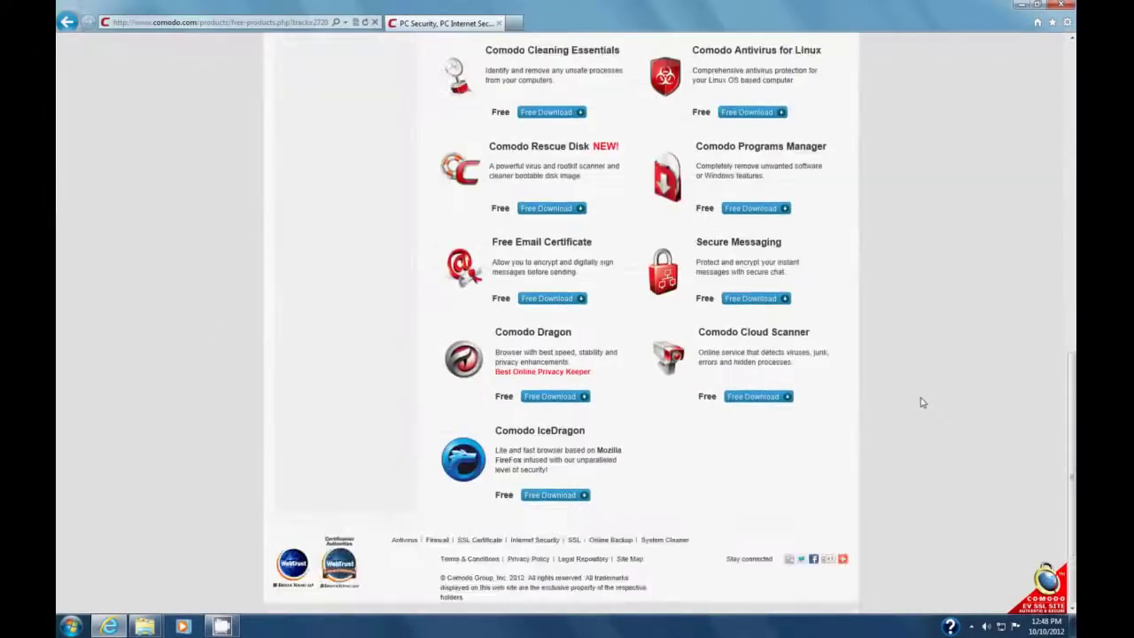
scroll(919, 403, up, 3)
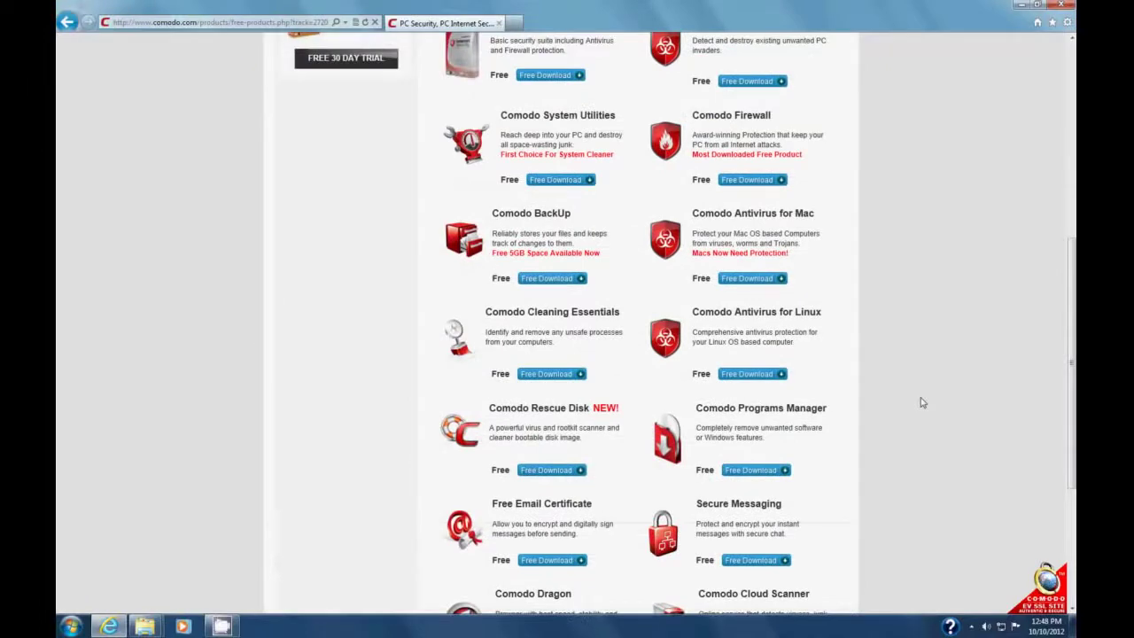
scroll(921, 402, down, 2)
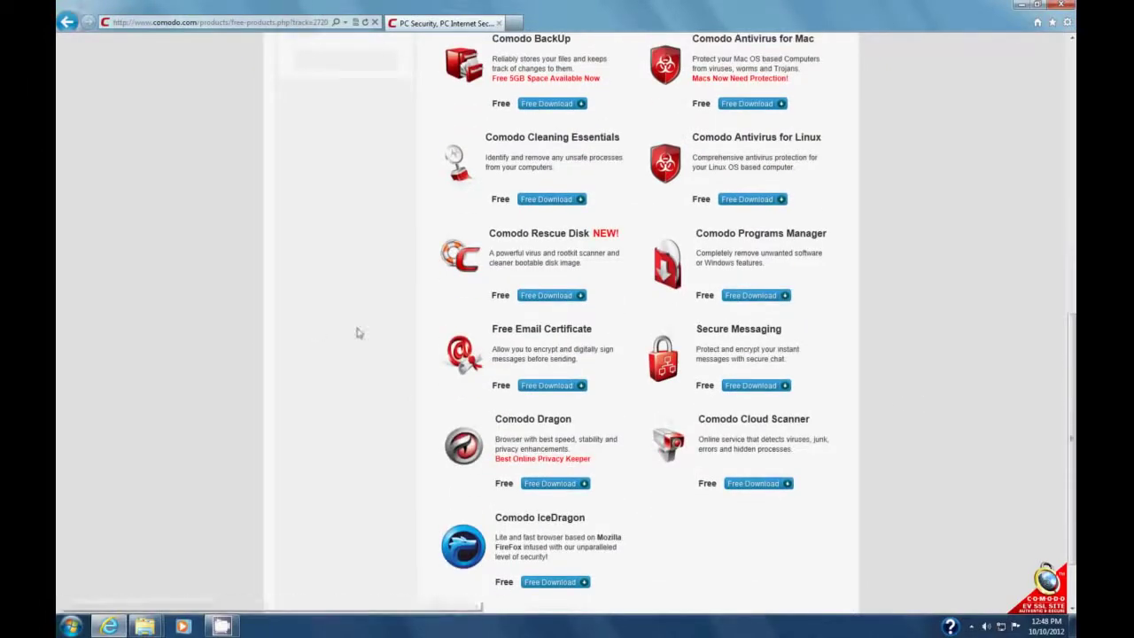
click(549, 385)
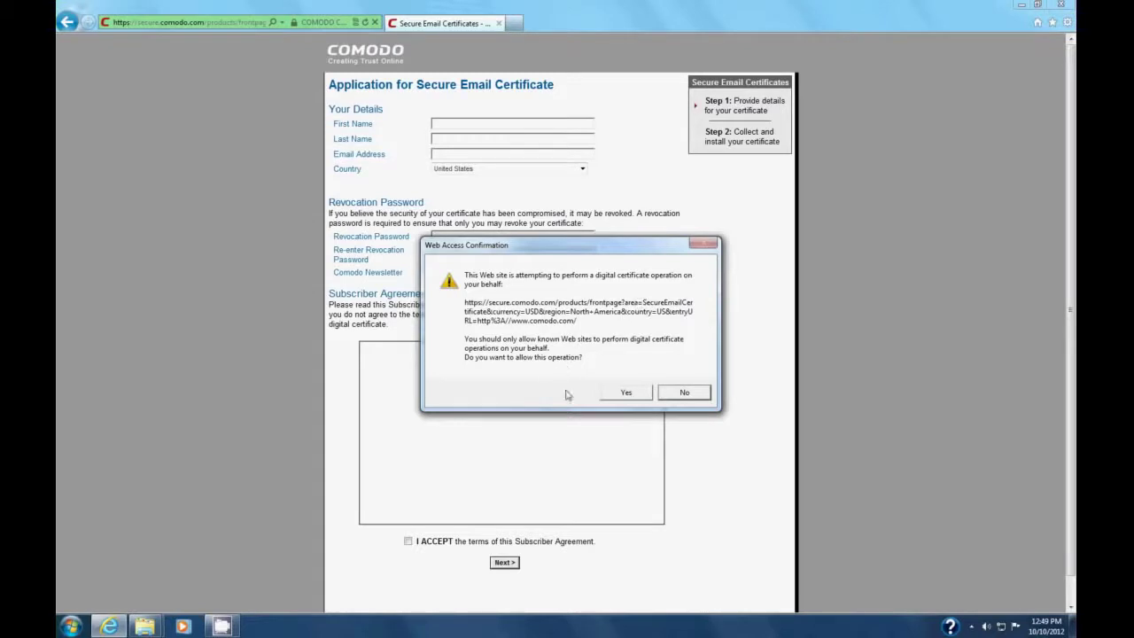
Step: Approve the site's certificate operation in the Web Access Confirmation prompt
click(625, 393)
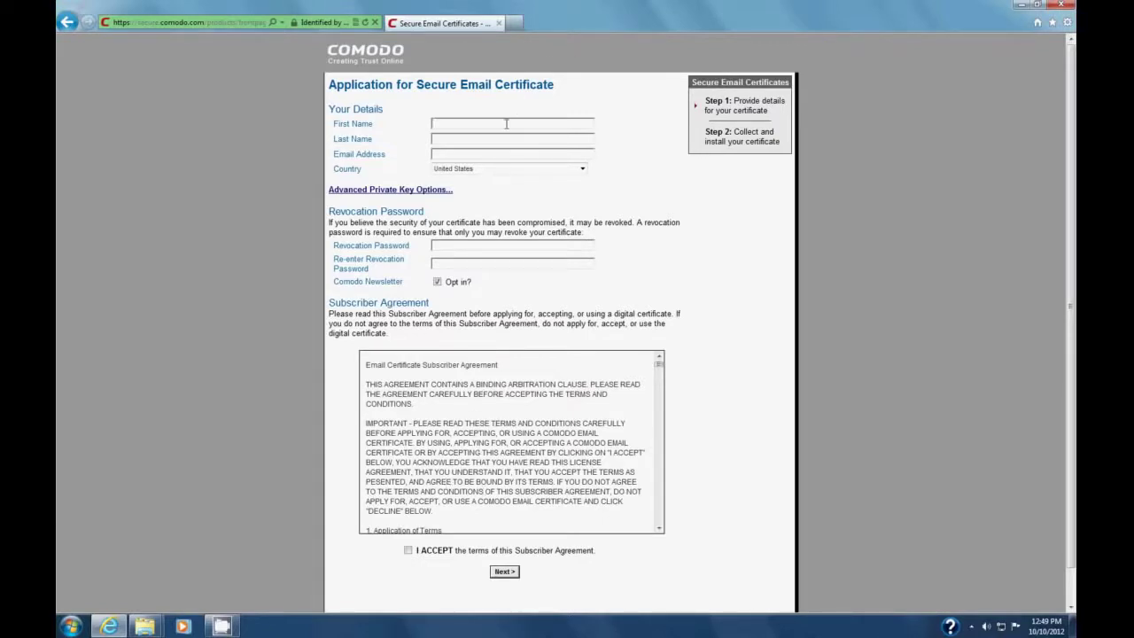
Step: Enter the applicant's first name, last name and e-mail address in the form
key(Tab)
click(462, 157)
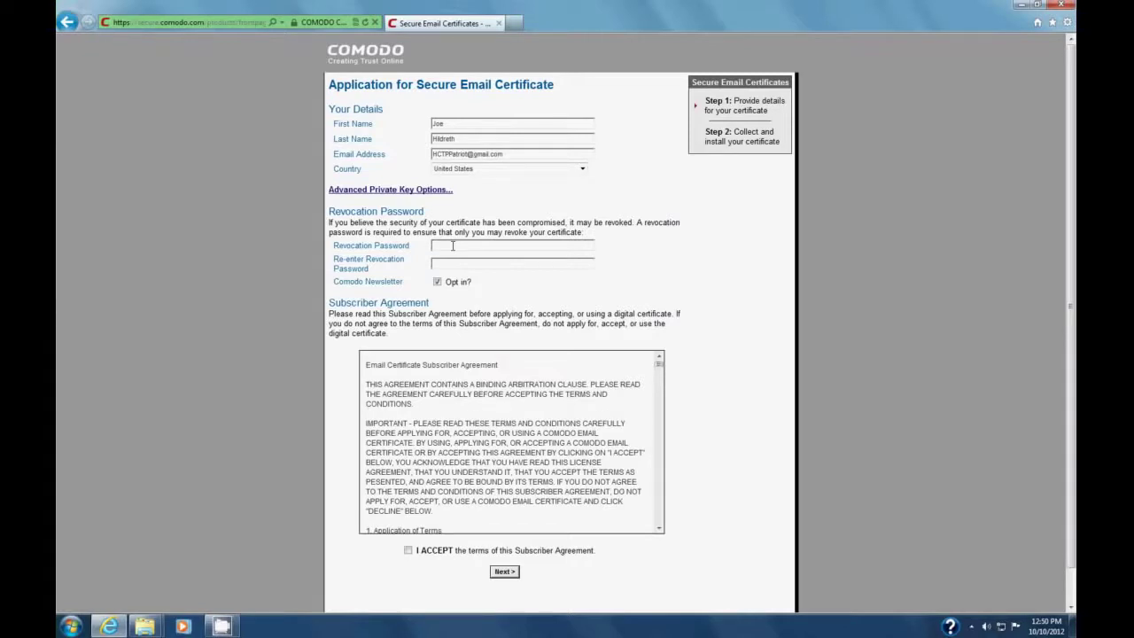
Step: Enter the revocation password in both fields and uncheck the newsletter opt-in
click(453, 246)
text(••••••••••••)
text(••••••••••••)
click(436, 282)
scroll(719, 316, down, 1)
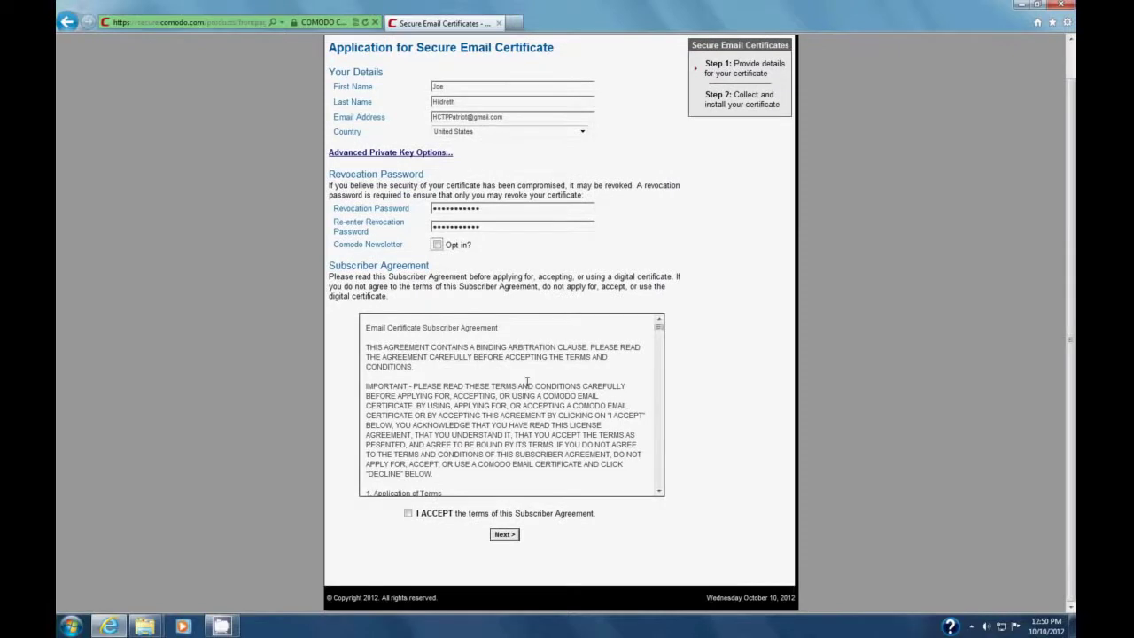
Step: Read the subscriber agreement, tick I ACCEPT, submit, and approve the certificate operation
click(558, 399)
scroll(558, 400, down, 6)
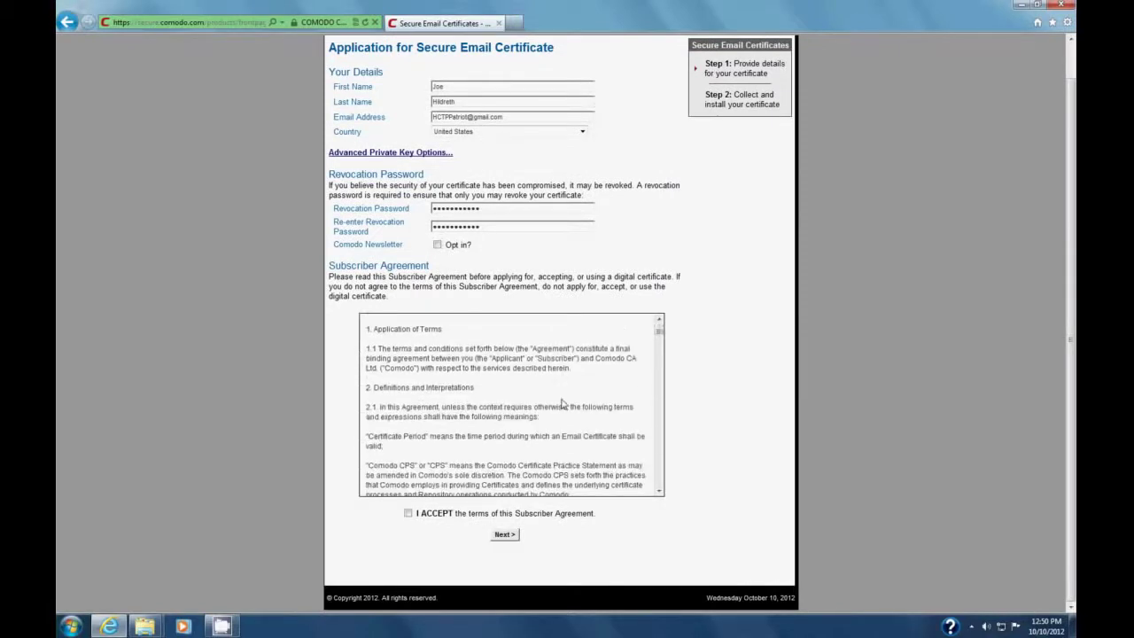
scroll(561, 399, down, 5)
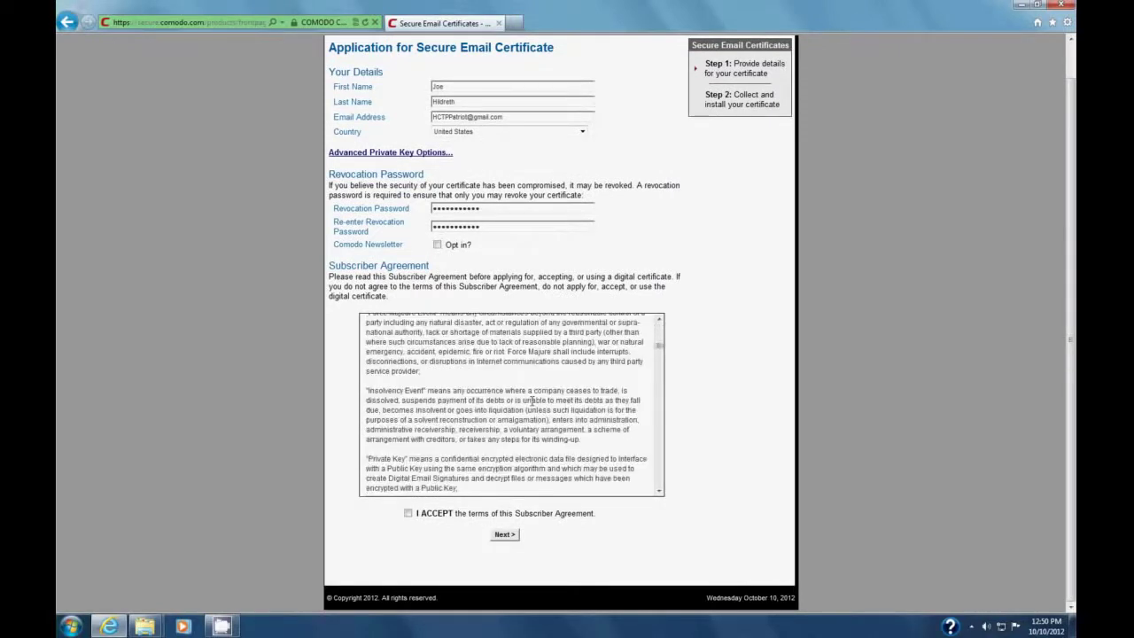
click(407, 513)
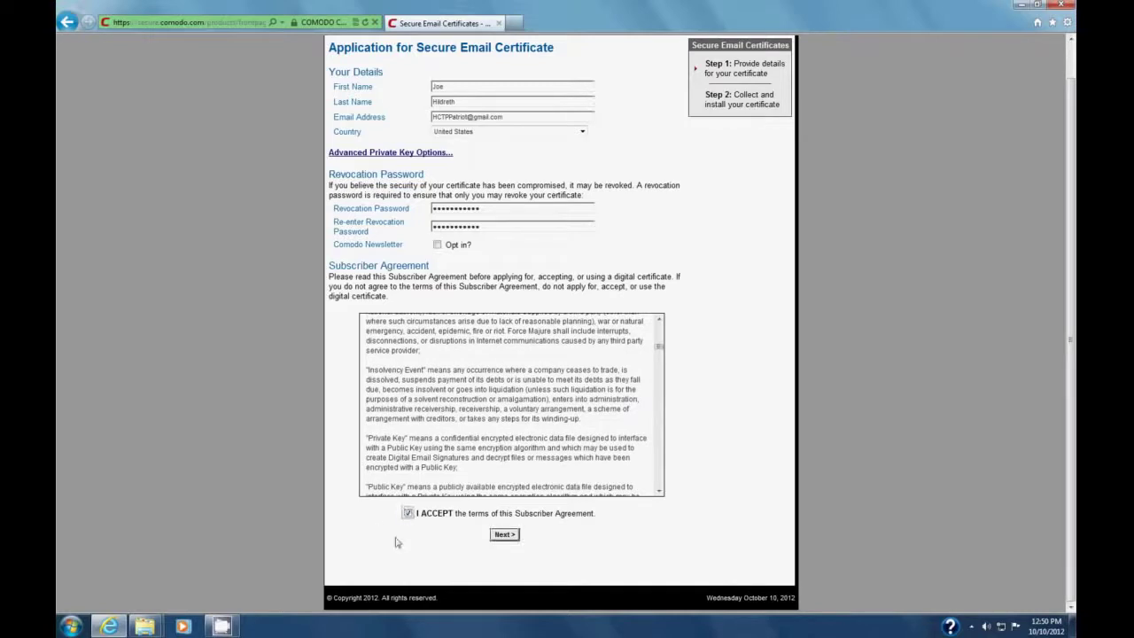
click(503, 535)
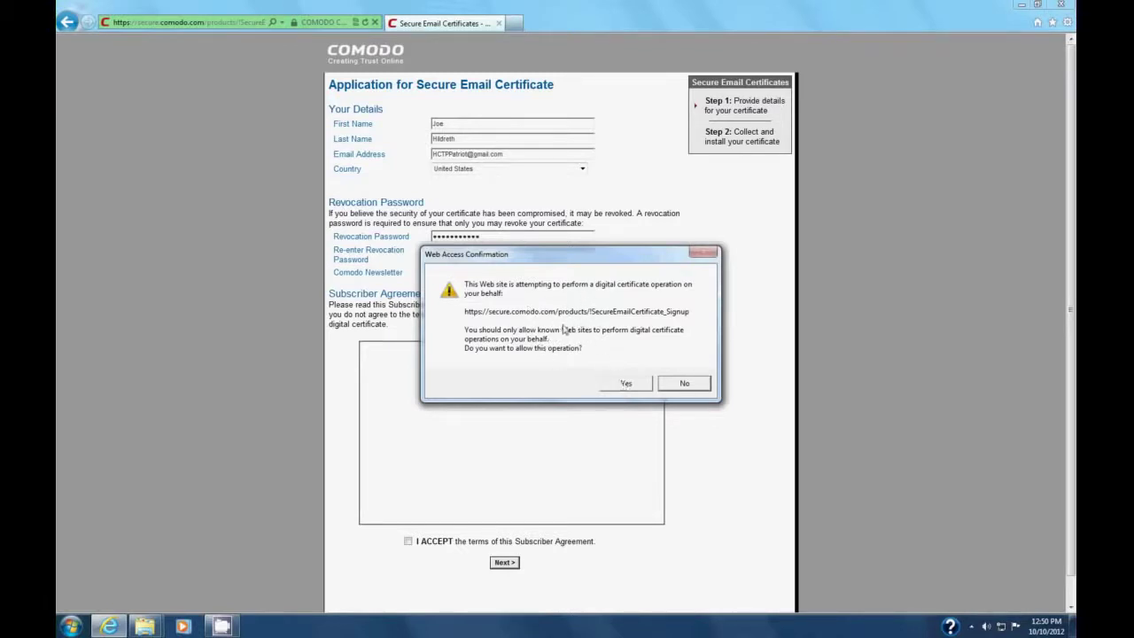
click(611, 383)
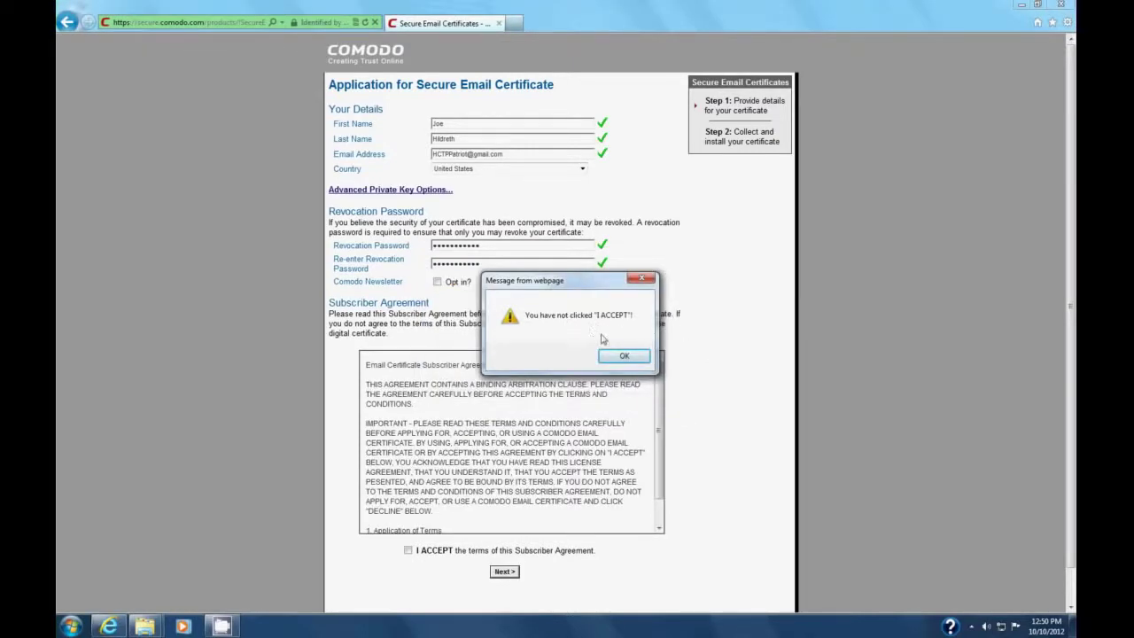
Step: Dismiss the not-accepted warning, tick I ACCEPT again, resubmit, then close Internet Explorer
click(623, 355)
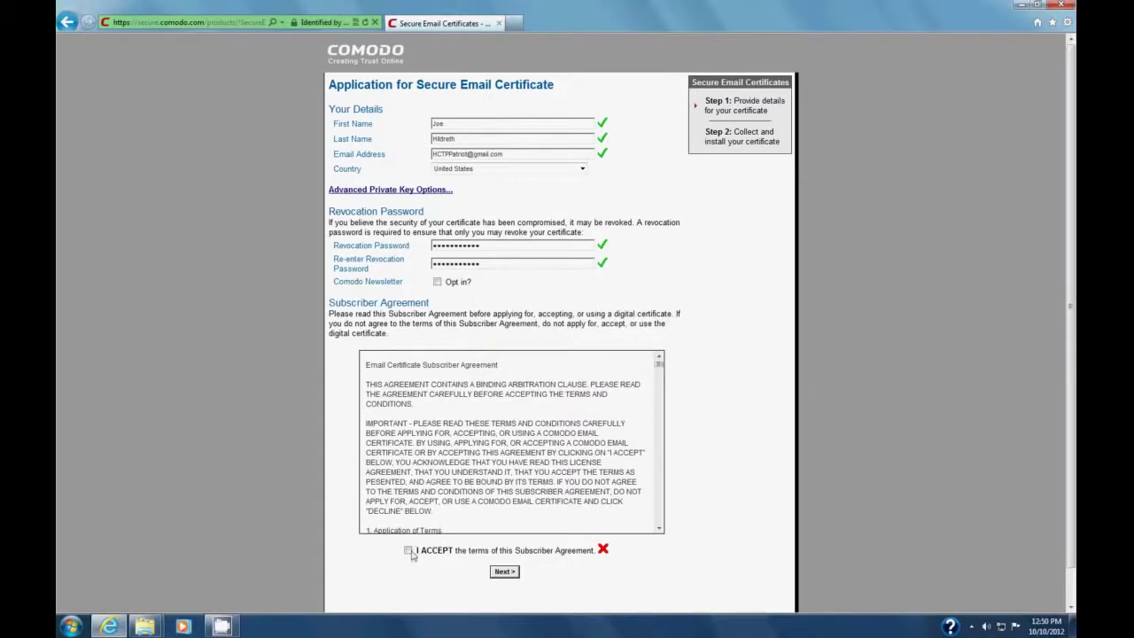
click(409, 551)
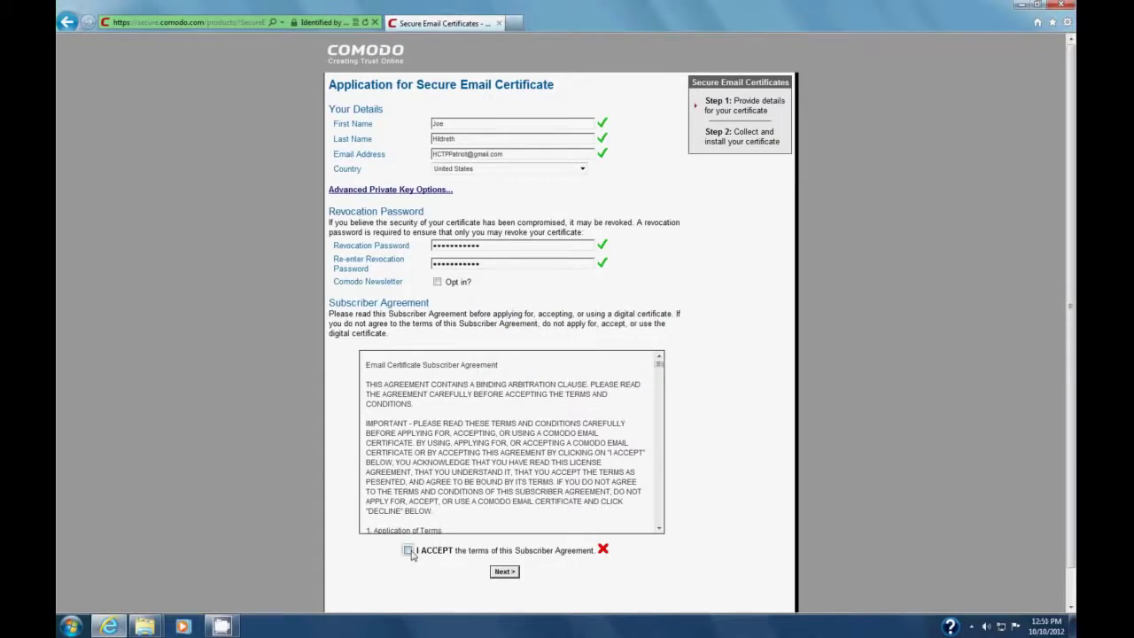
click(511, 572)
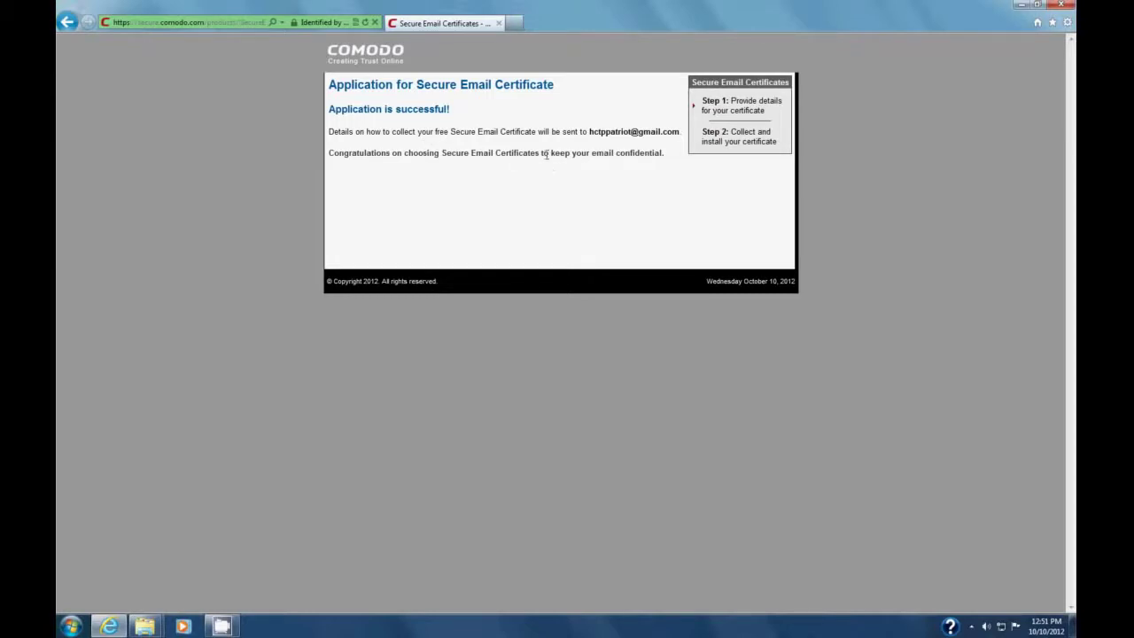
click(1059, 5)
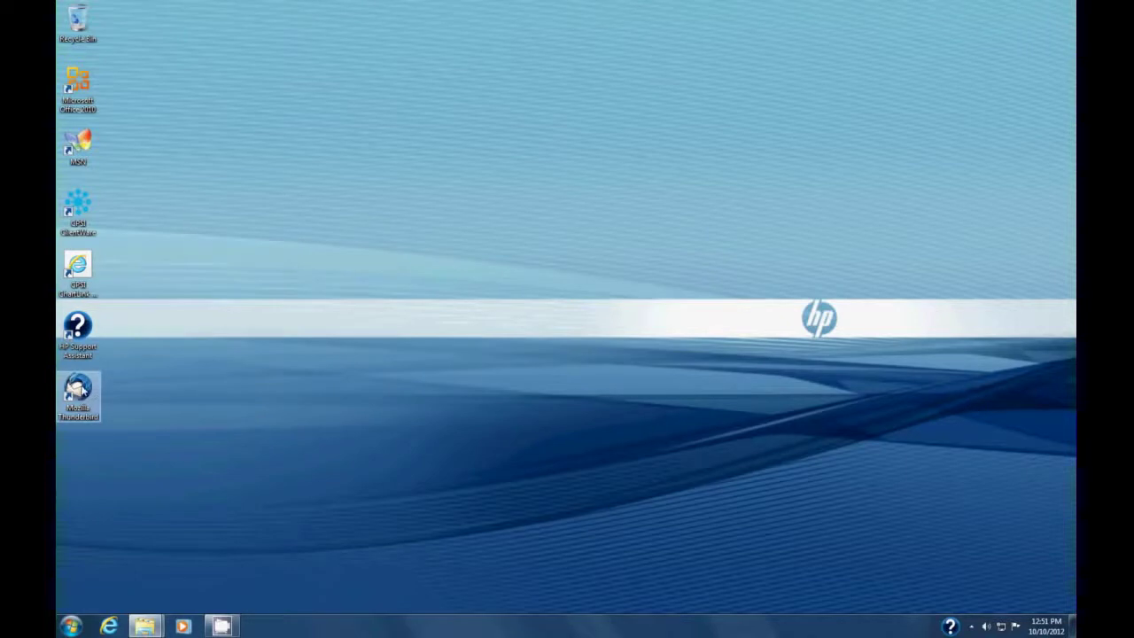
Step: In Thunderbird, open Comodo's certificate-ready email and use its Click & Install Comodo Email Certificate link
click(78, 390)
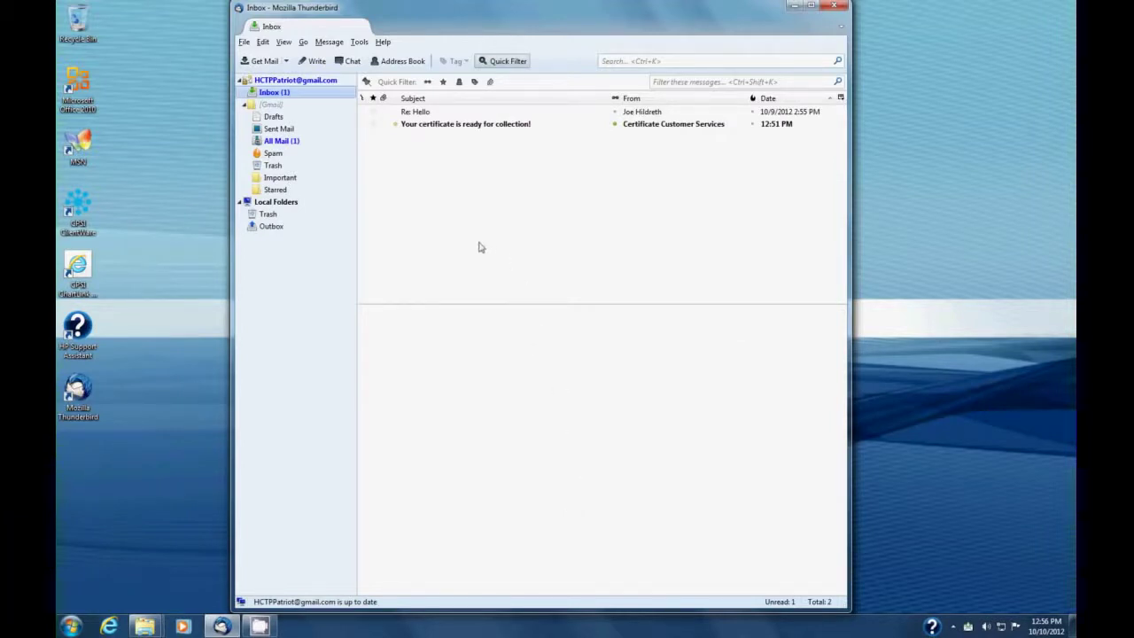
click(468, 130)
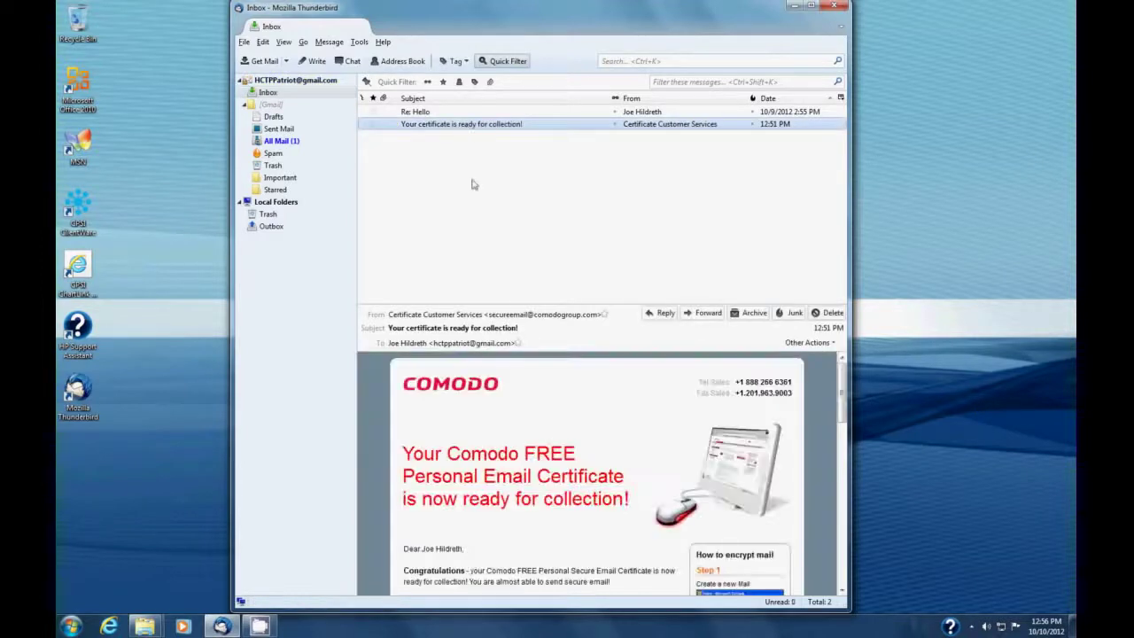
scroll(633, 458, down, 1)
scroll(633, 458, down, 3)
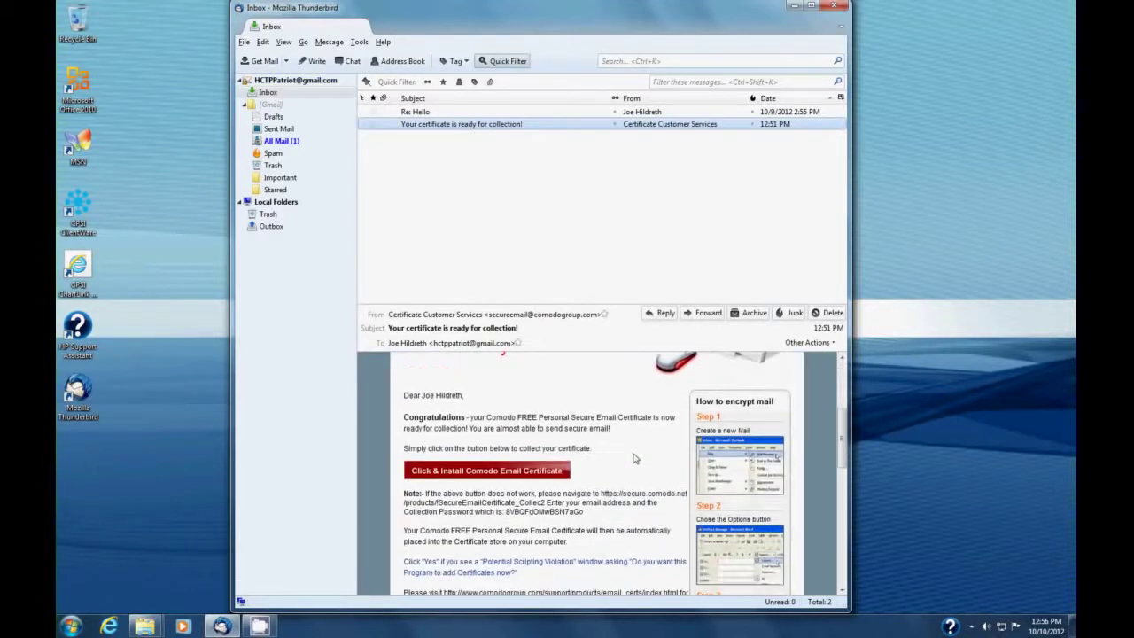
click(499, 474)
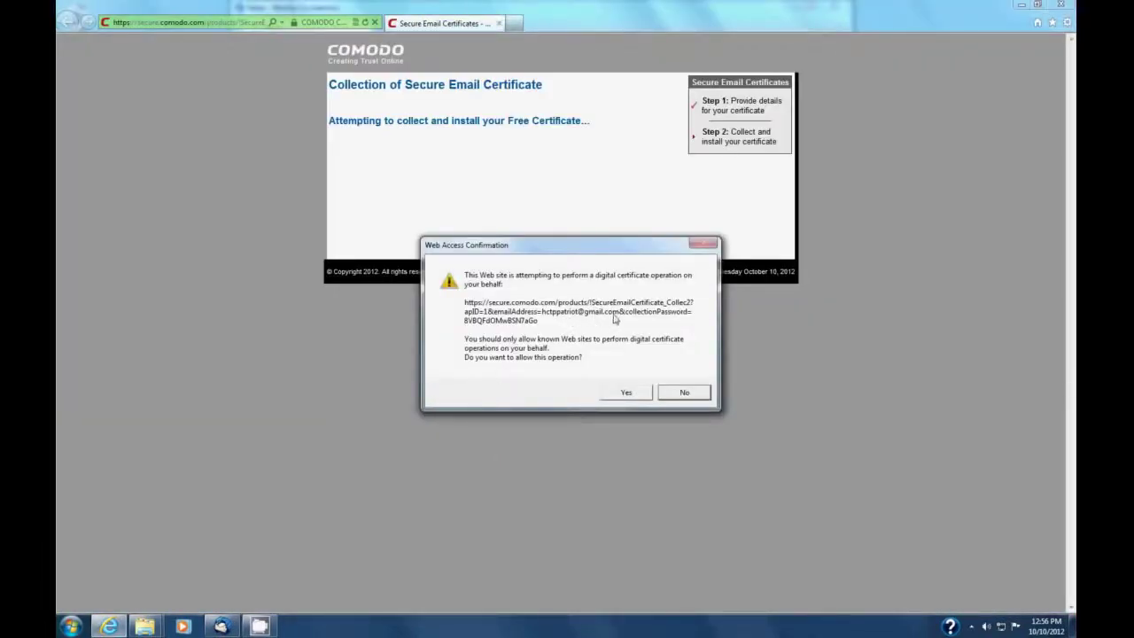
Step: Approve the certificate installation, then close Internet Explorer once it reports Successful
click(622, 393)
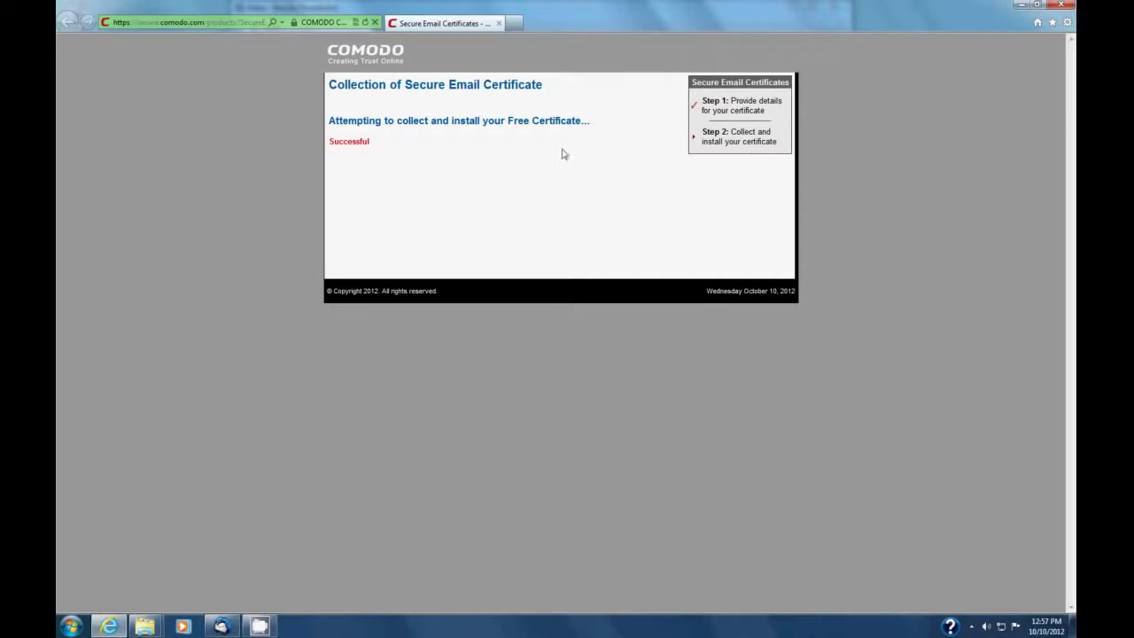
click(1062, 7)
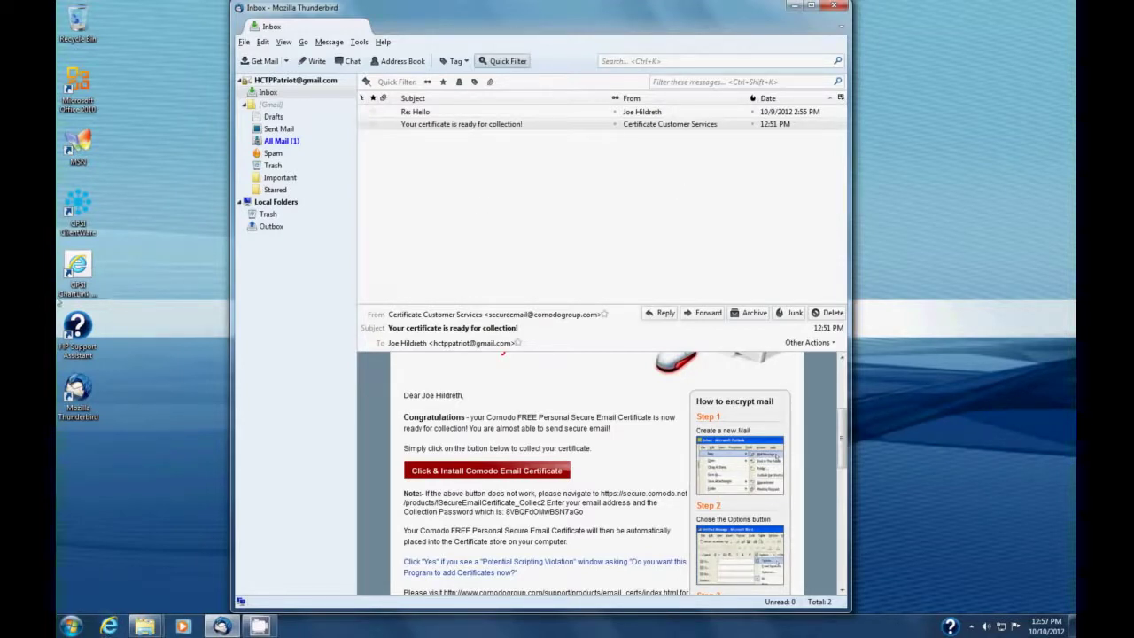
Step: Open Internet Options via Start, Control Panel and Network and Internet
click(71, 627)
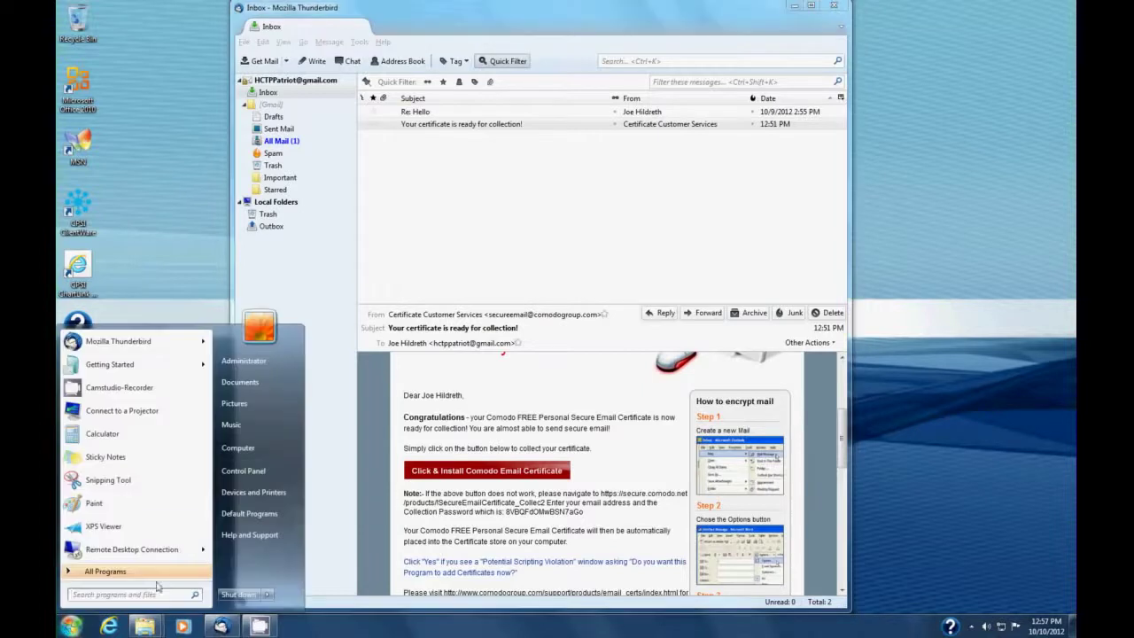
click(246, 470)
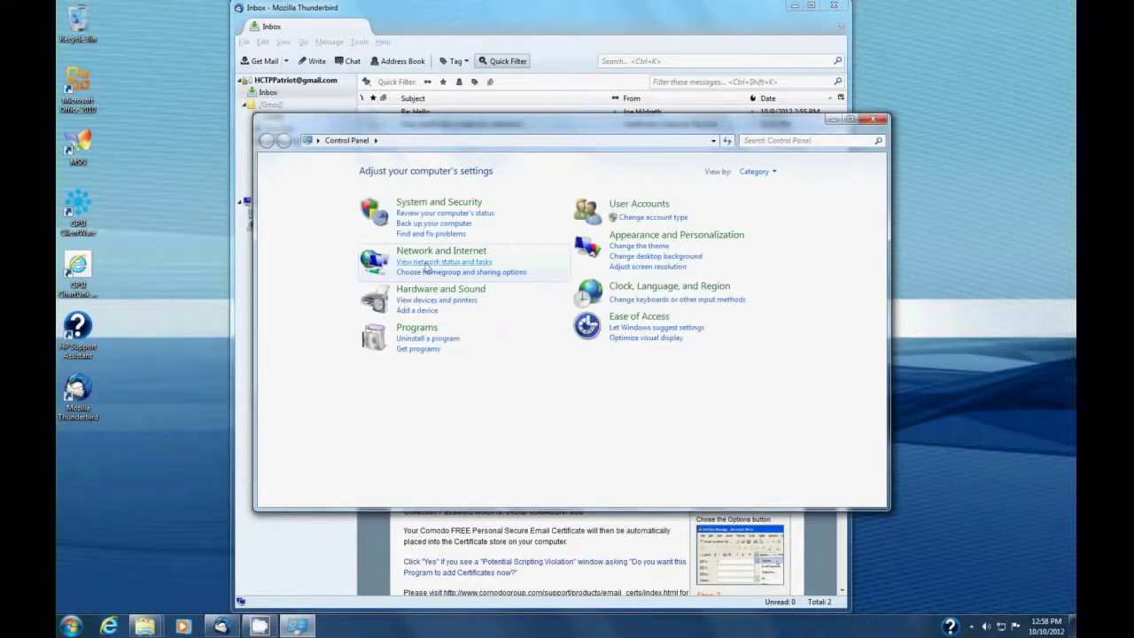
click(445, 252)
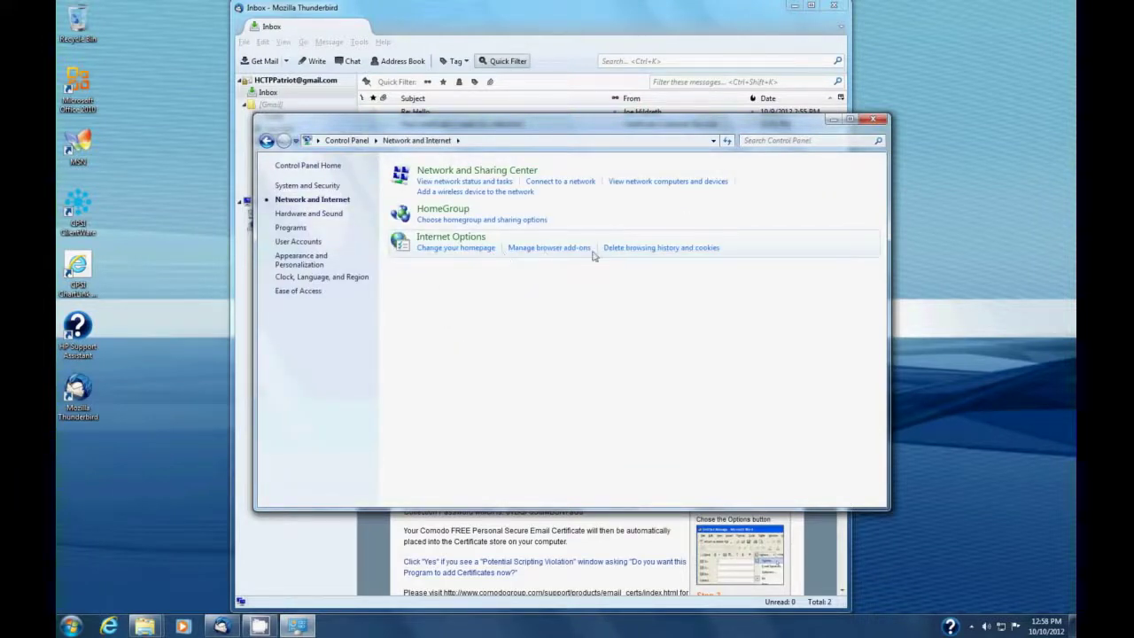
click(459, 241)
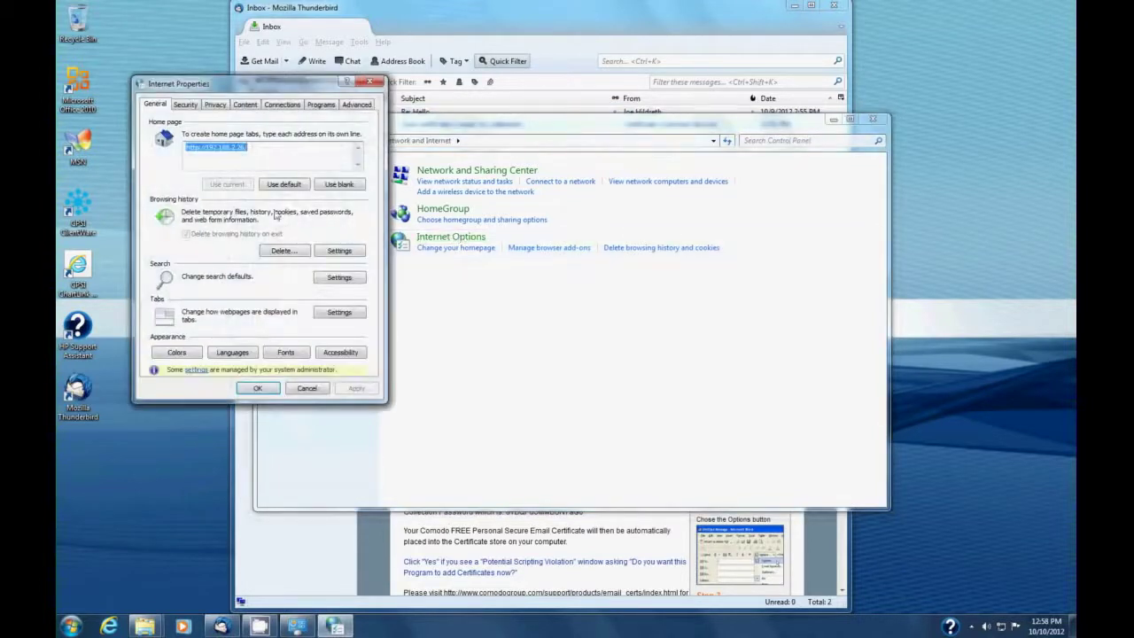
Step: Look through the Security, Privacy, Advanced, Programs and Connections tabs, ending on Content
click(186, 107)
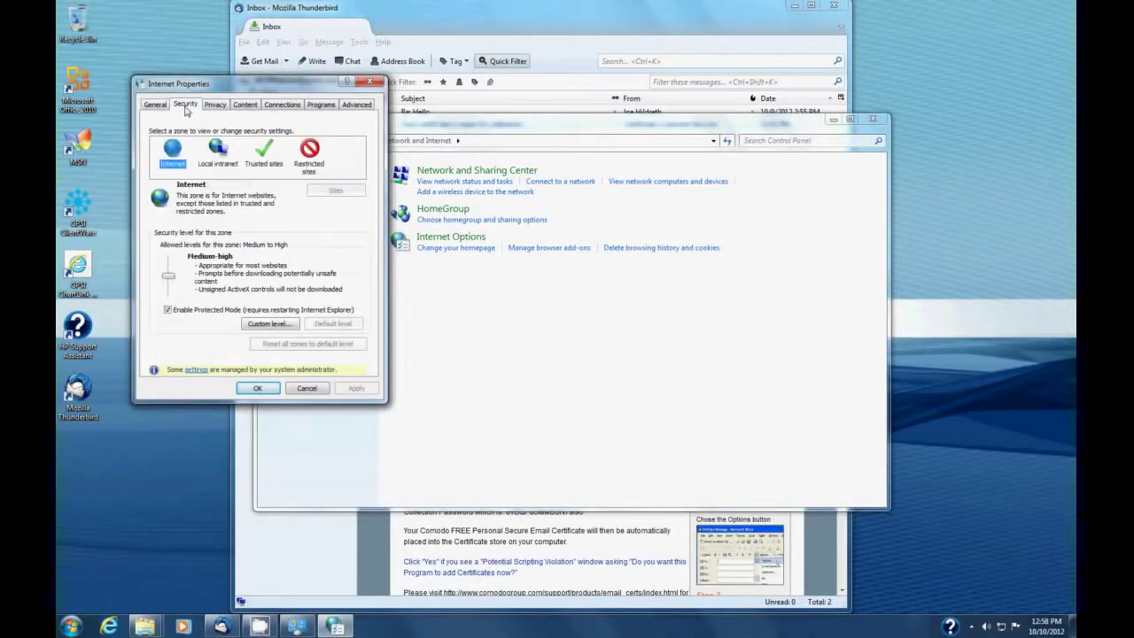
click(259, 155)
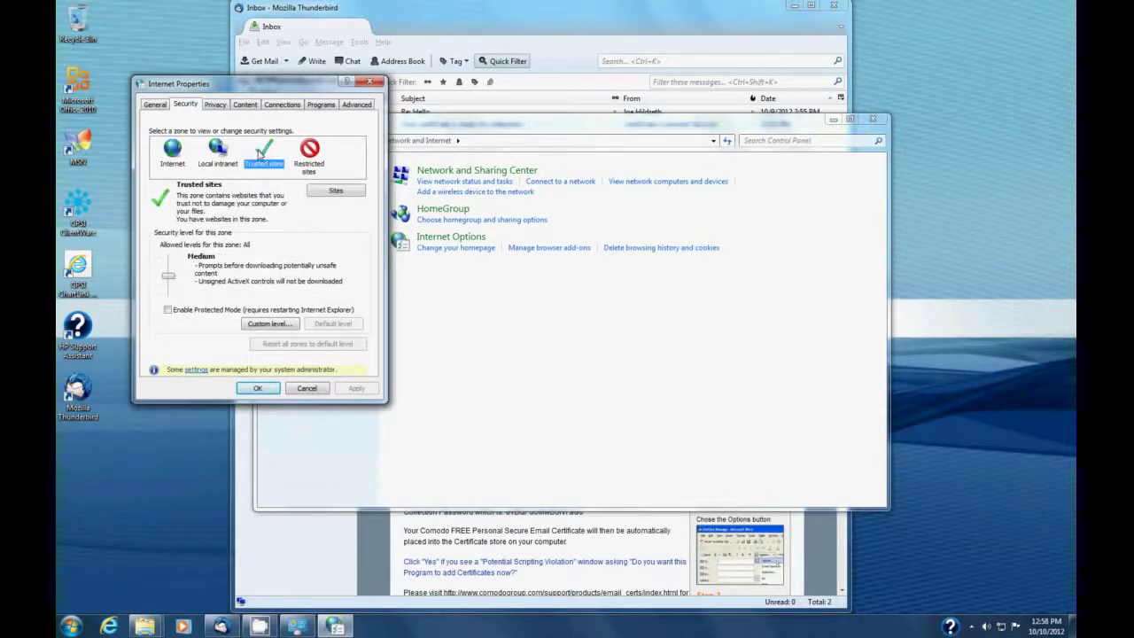
click(167, 153)
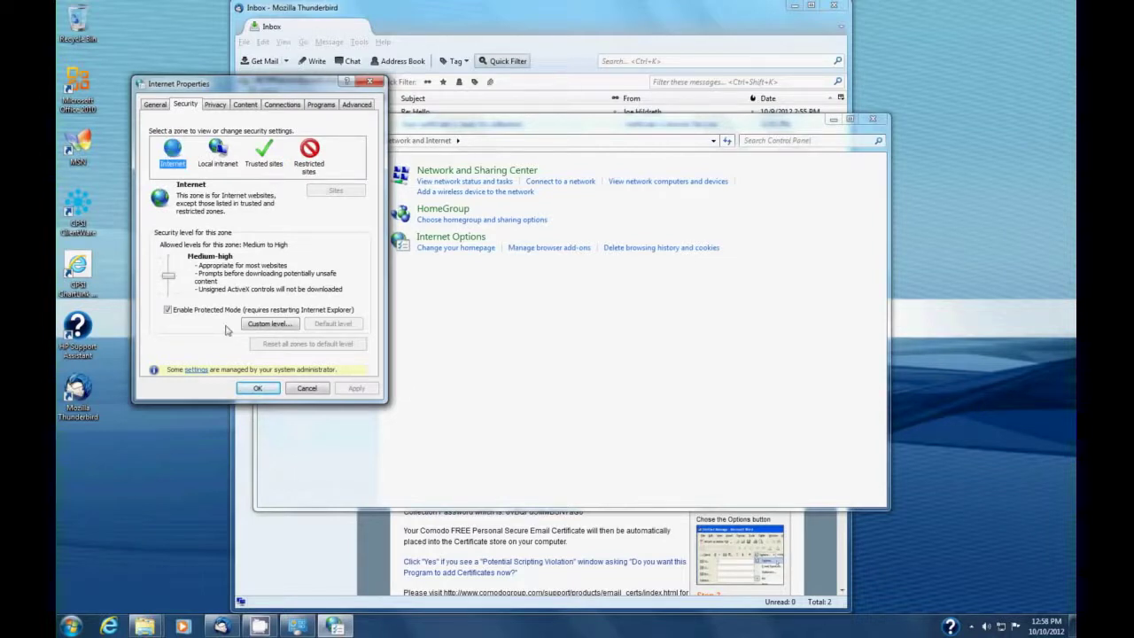
click(215, 106)
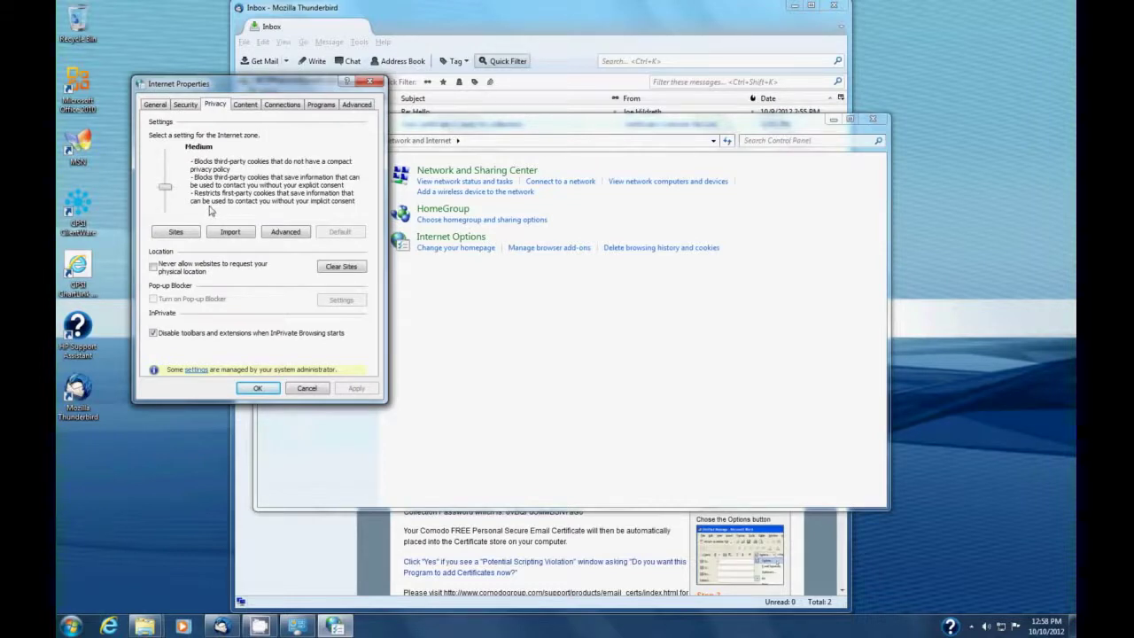
click(350, 106)
click(312, 106)
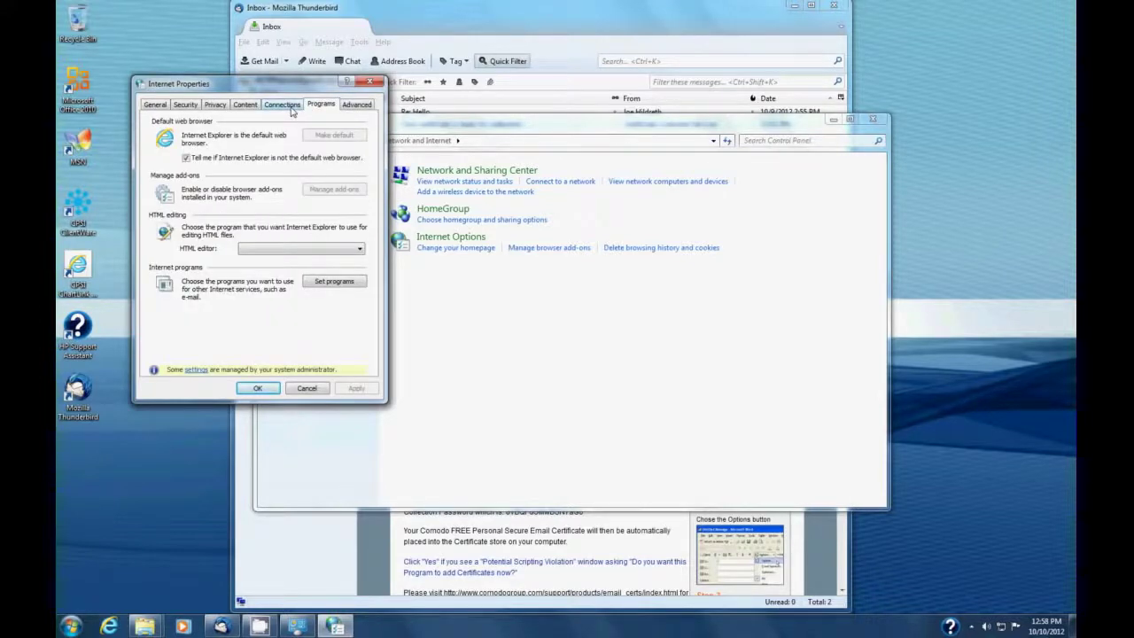
click(289, 107)
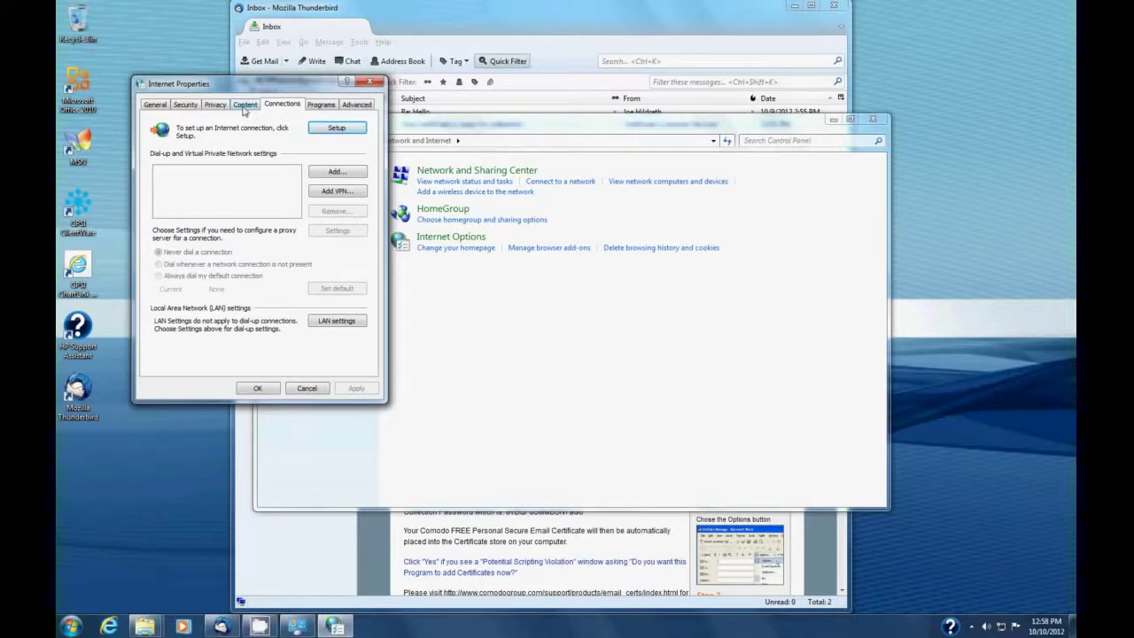
click(244, 106)
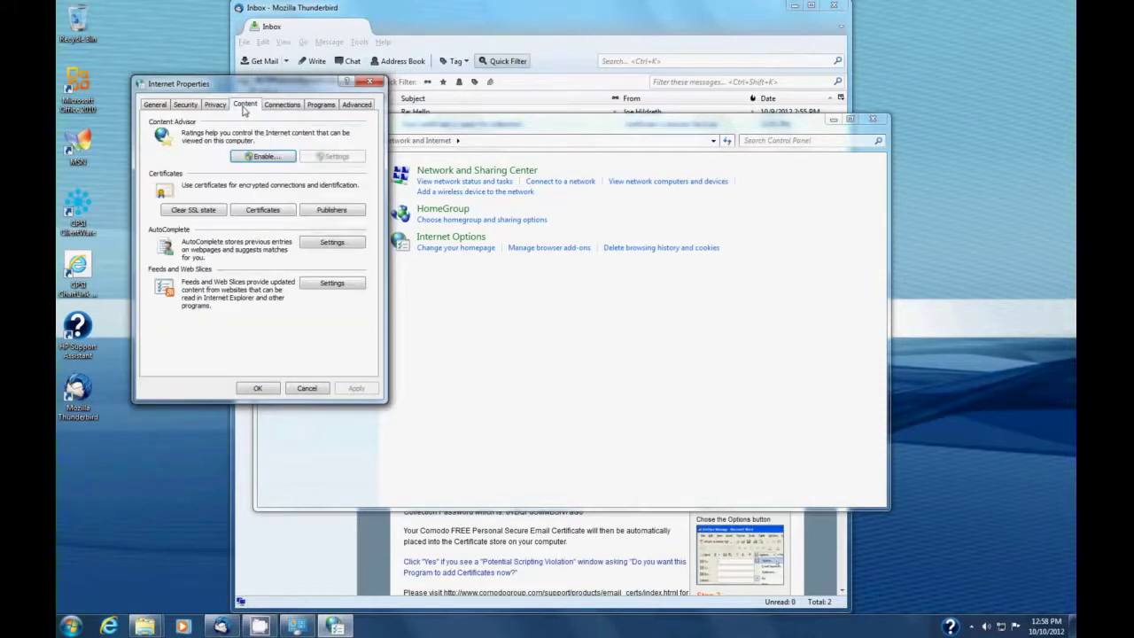
Step: Check the Personal certificates list for the COMODO Secure Email certificate, then close Internet Properties and Control Panel
click(263, 210)
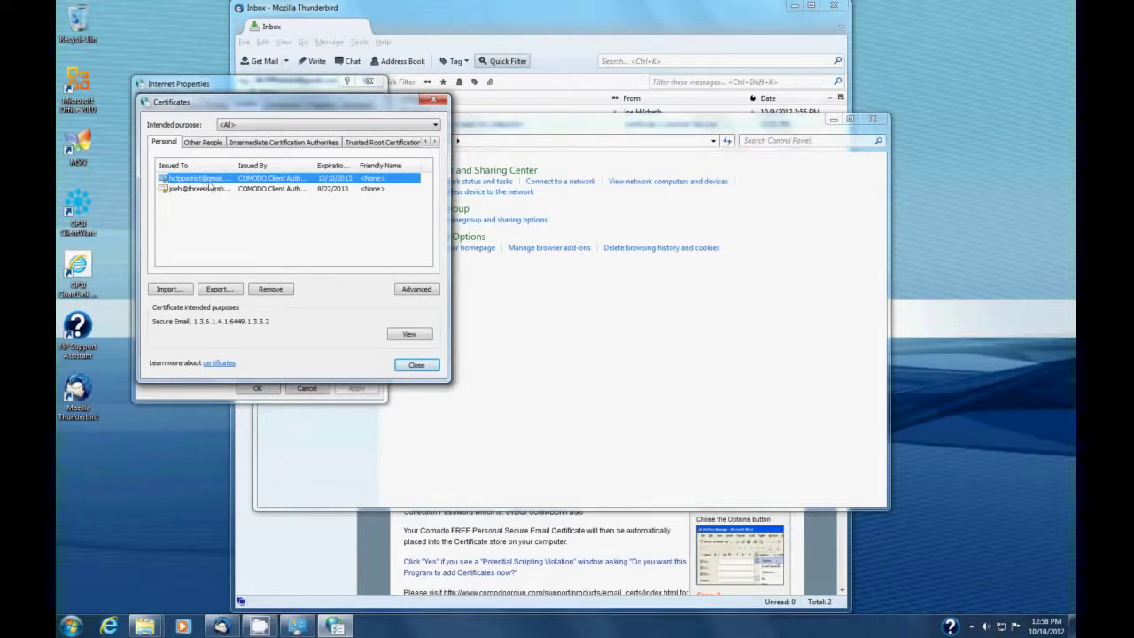
click(416, 365)
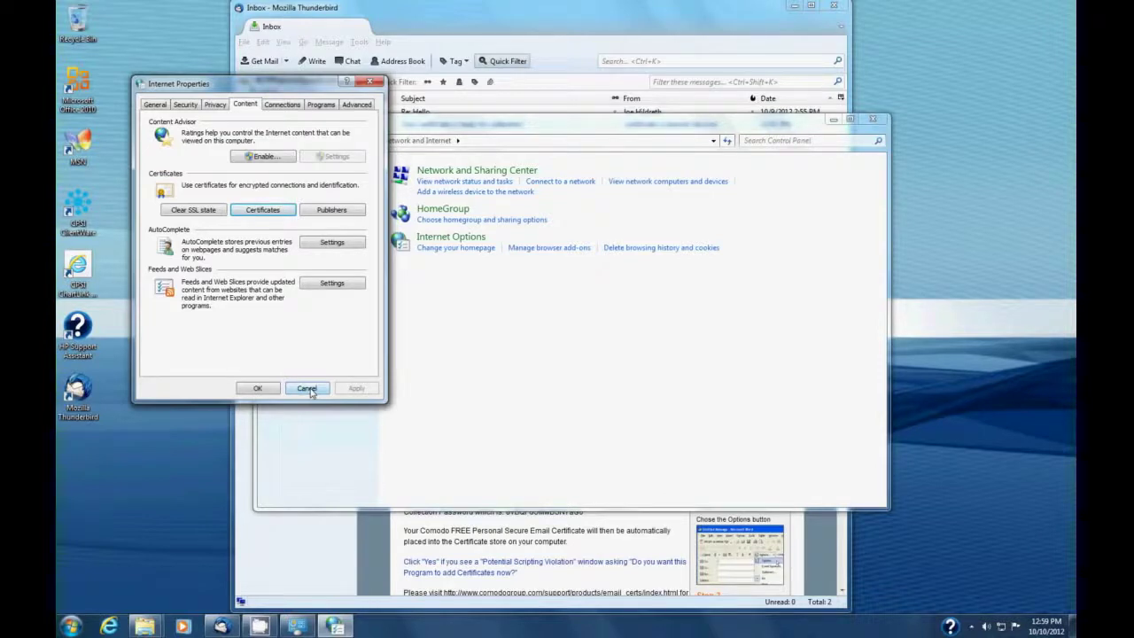
click(307, 389)
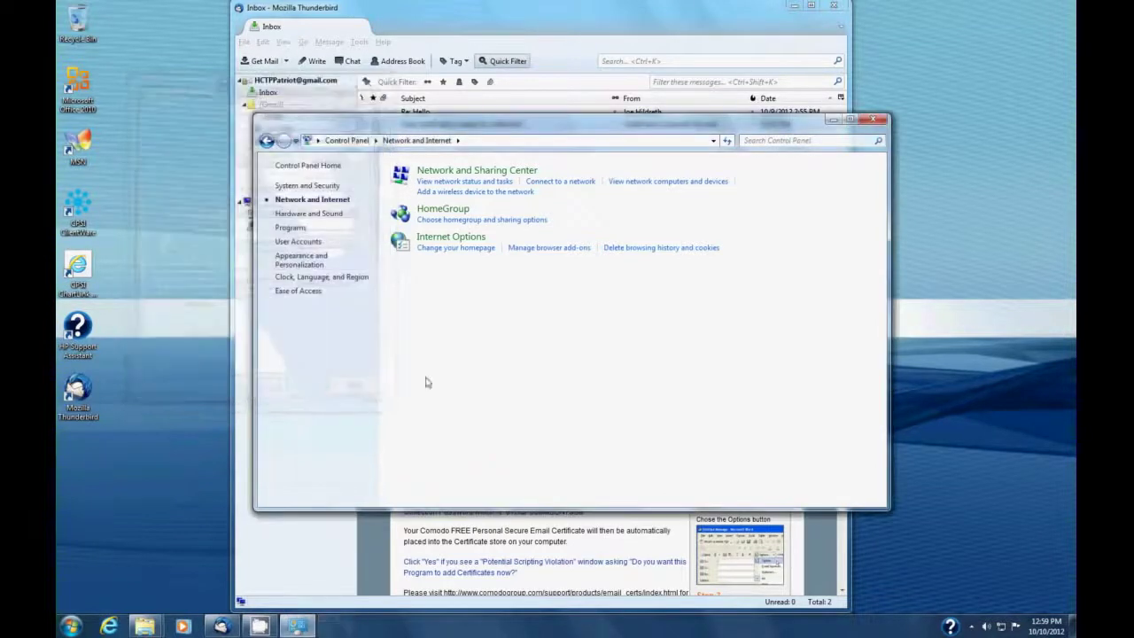
click(873, 119)
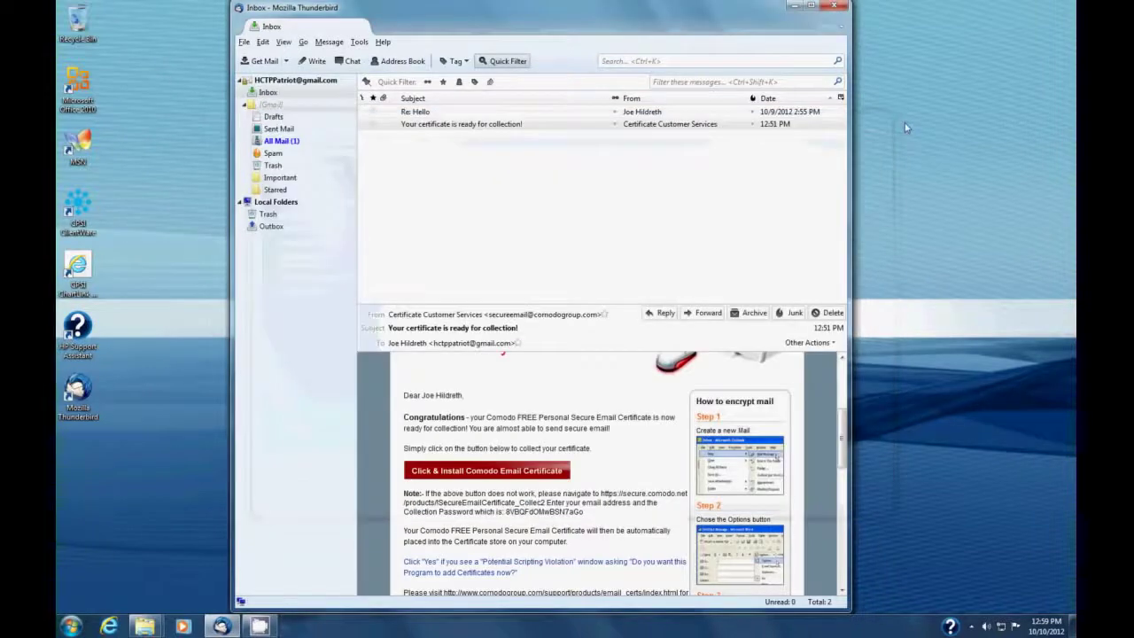